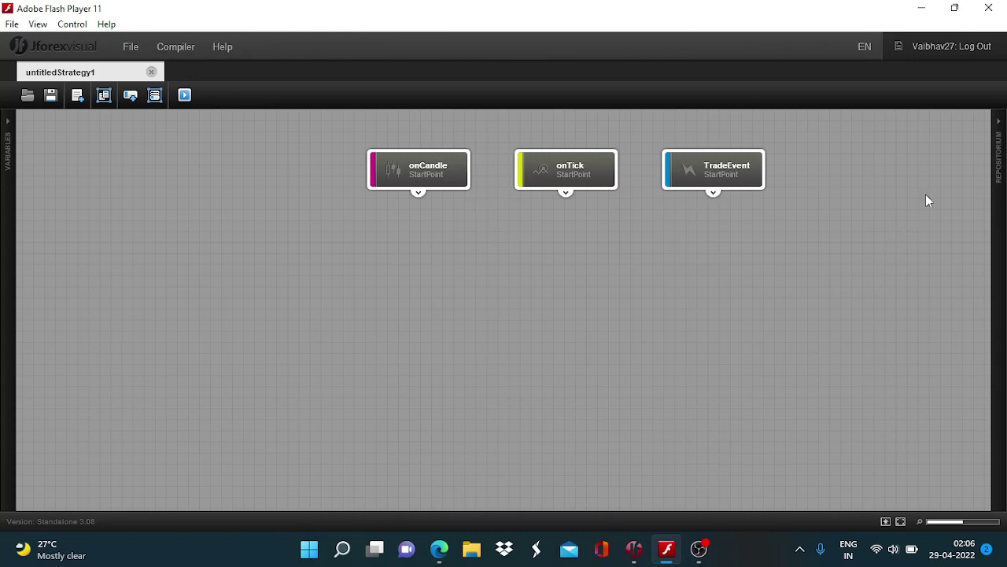
- Slide out the Repository panel of indicator blocks beside the untitledStrategy1 canvas
click(999, 126)
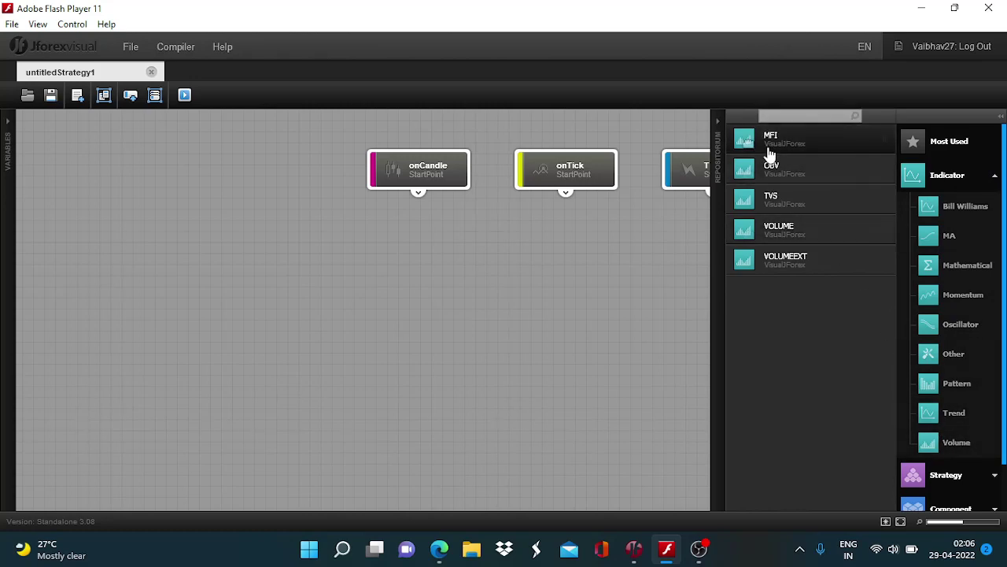
- Drop a TVS block from the Volume indicators onto the canvas and position it below the start points
drag(781, 198, 303, 323)
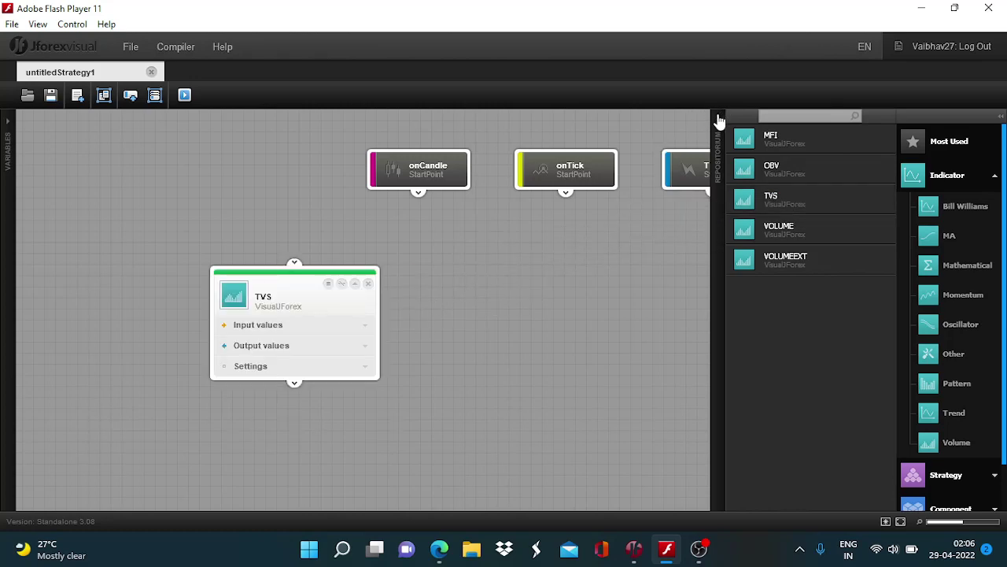
click(718, 119)
drag(570, 310, 701, 297)
drag(451, 288, 423, 230)
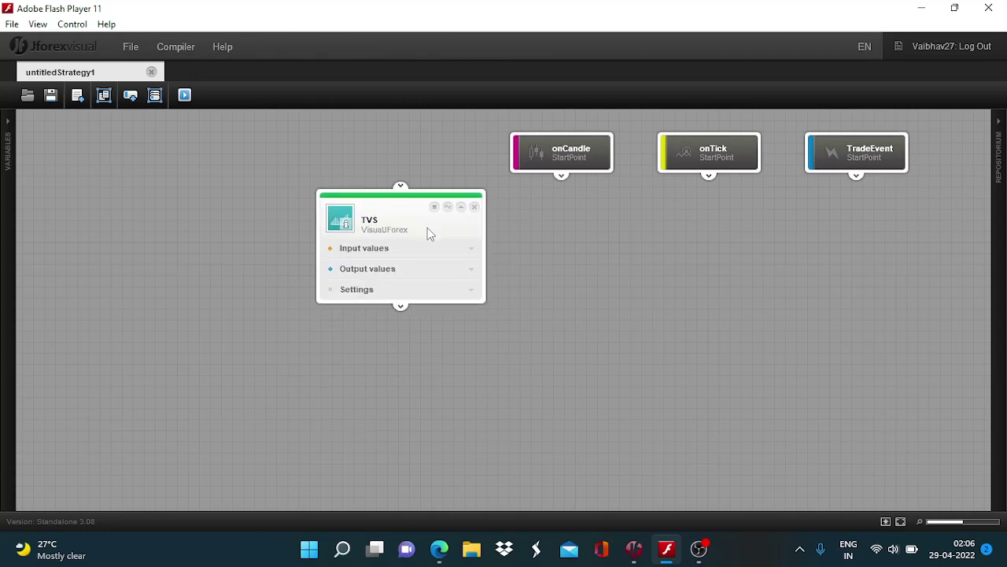
- Expand the TVS block's input values and tvs13 output, then shift the block right
click(472, 247)
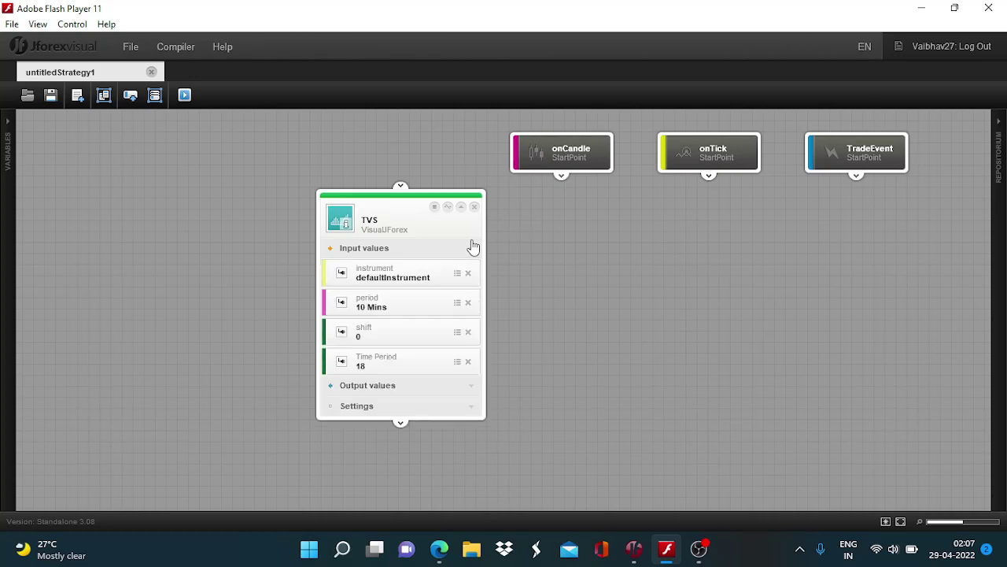
click(472, 386)
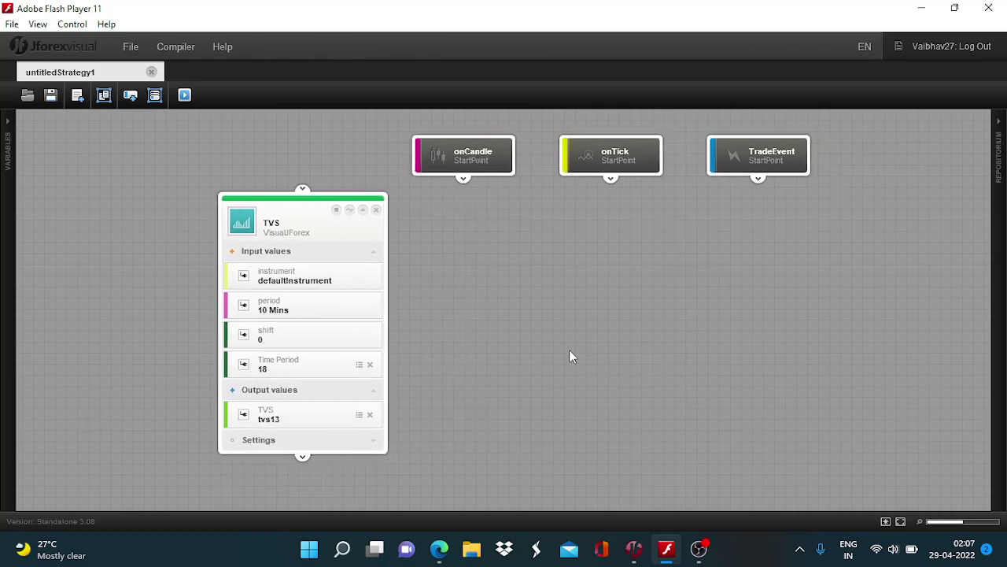
drag(301, 222, 629, 256)
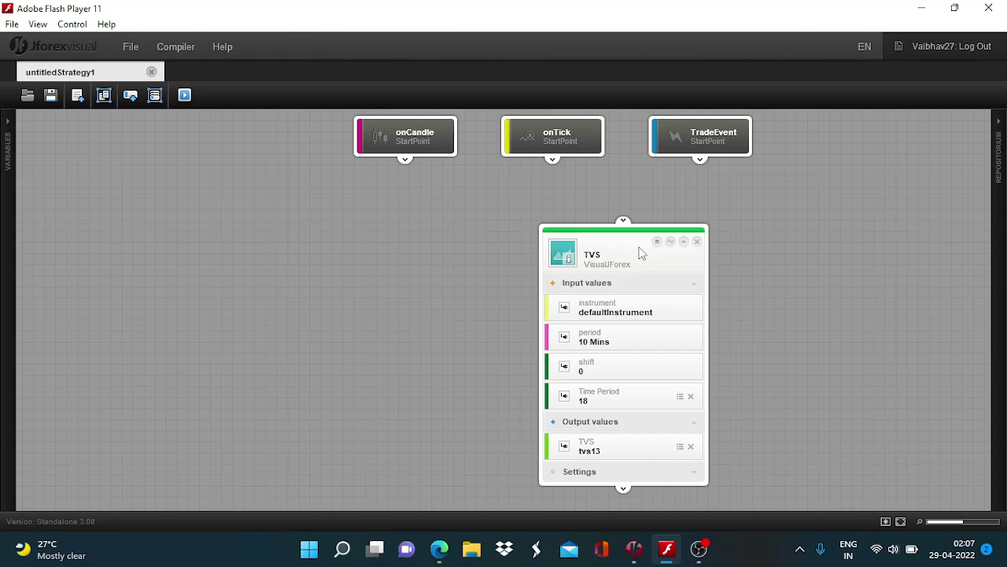
- Move the TVS block back left under the start points and nudge the canvas right
drag(639, 252, 307, 248)
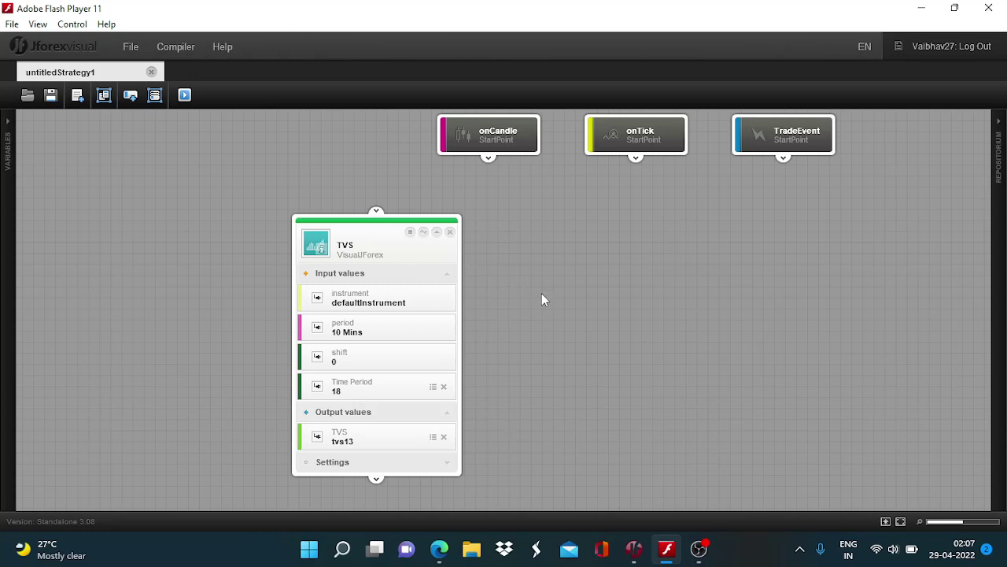
drag(587, 348, 628, 346)
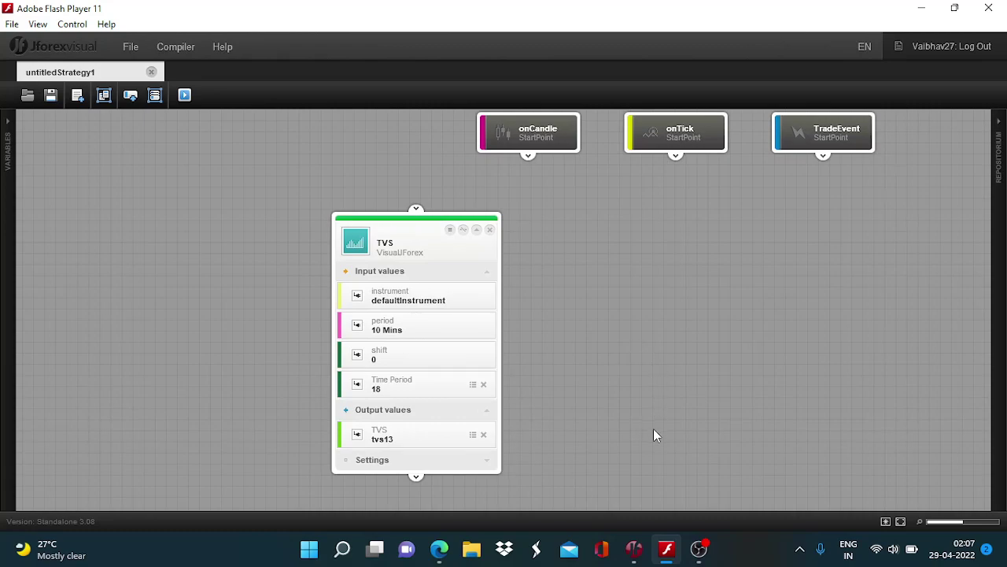
- Bring the USA30.IDX 15-minute chart forward, pan its candles, and show the instrument list
mouse_move(626, 555)
click(594, 489)
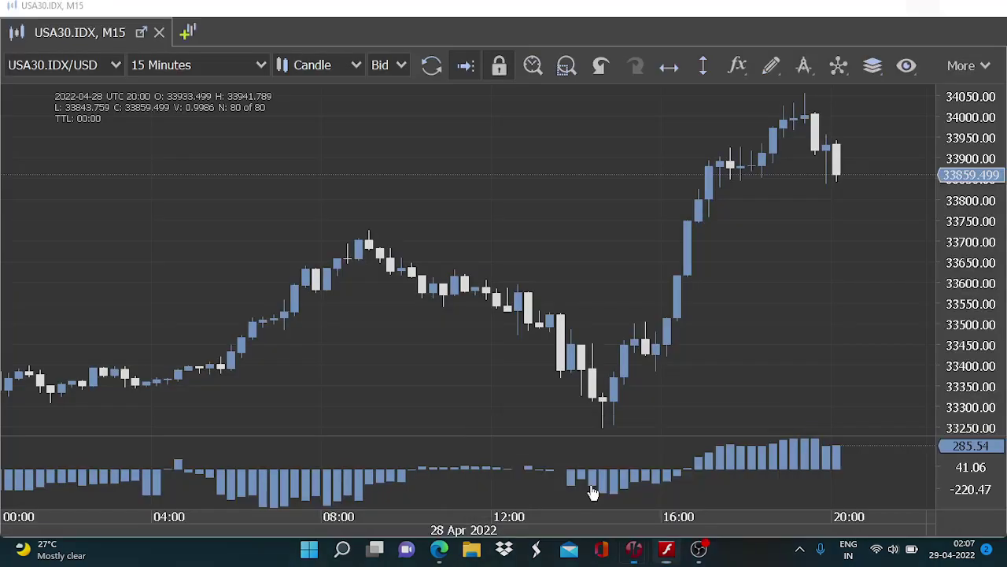
drag(753, 322, 696, 341)
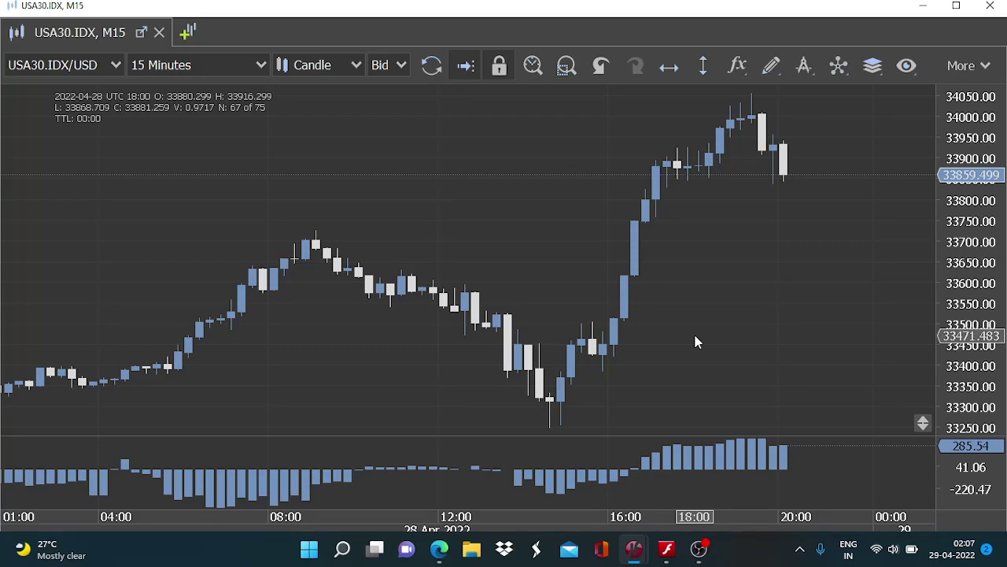
drag(684, 333, 725, 327)
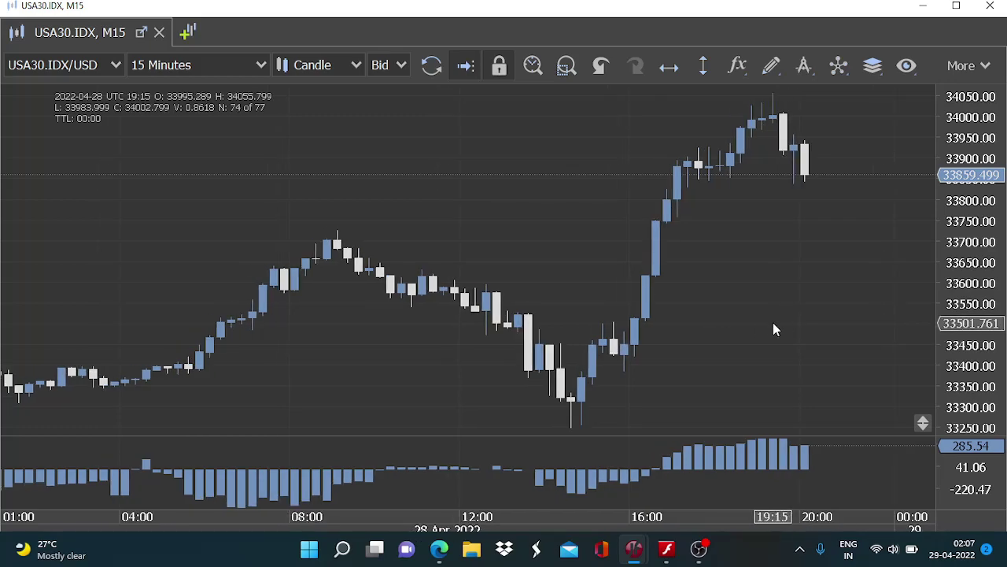
click(116, 66)
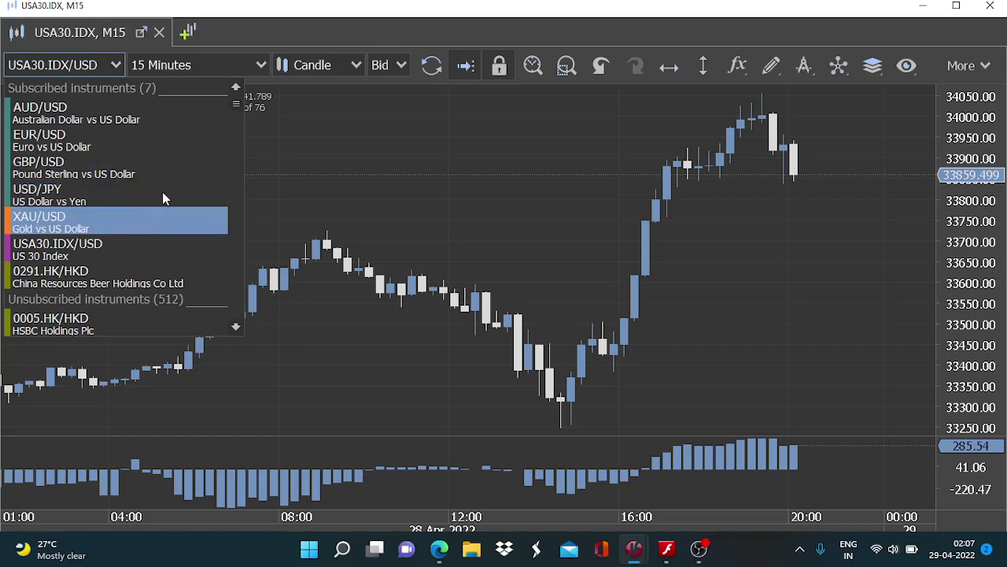
- Change the 15-minute chart's instrument to EUR/USD and let its data load
click(148, 152)
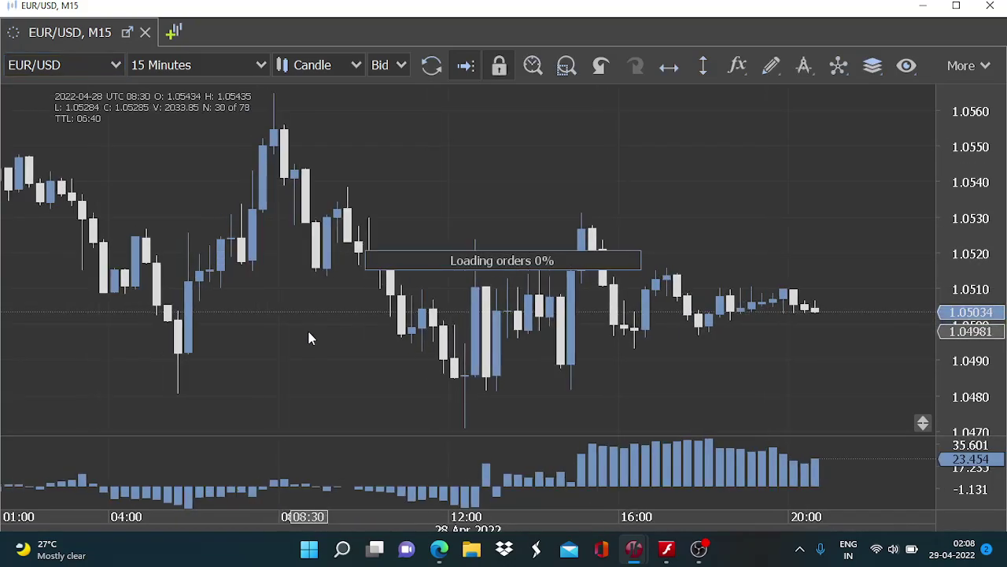
mouse_move(466, 489)
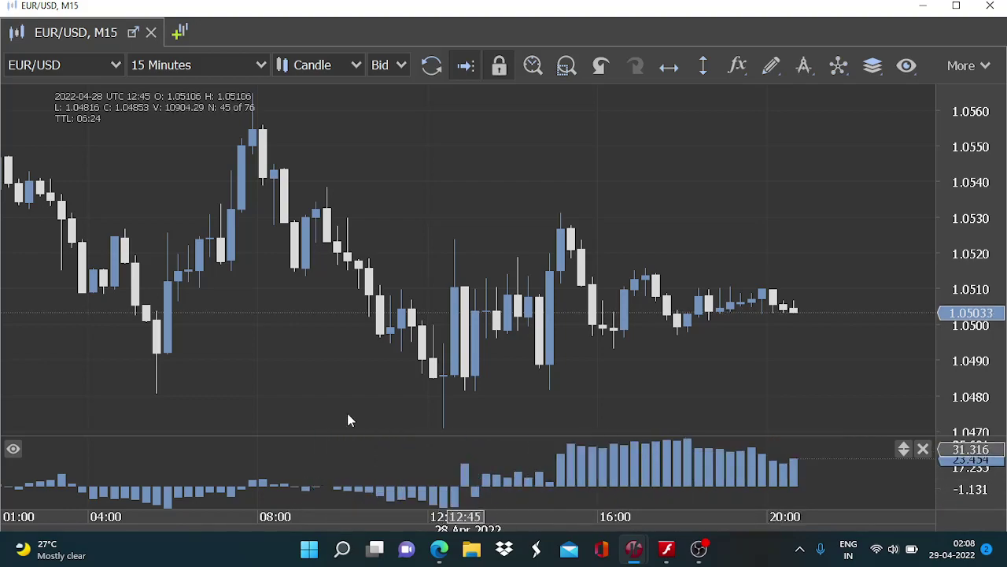
- Pan the EUR/USD chart back through 27 April, then forward to the 28 April candles
drag(221, 369, 565, 371)
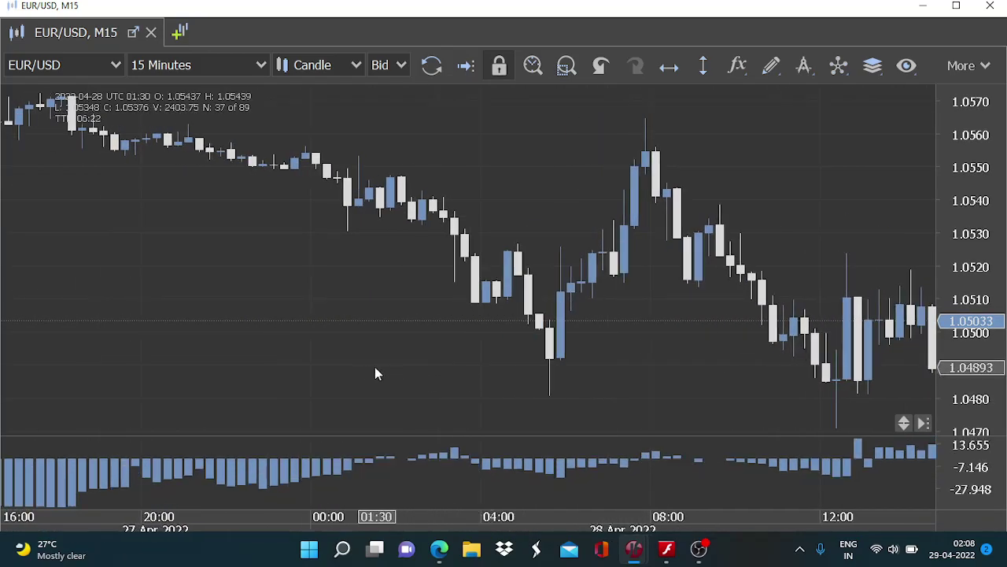
drag(287, 354, 628, 374)
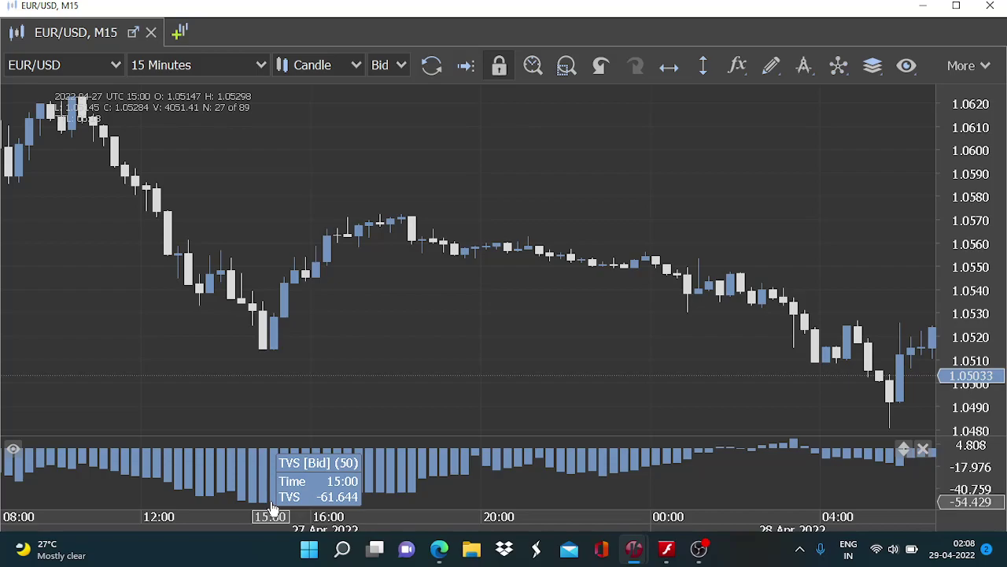
drag(355, 373, 512, 401)
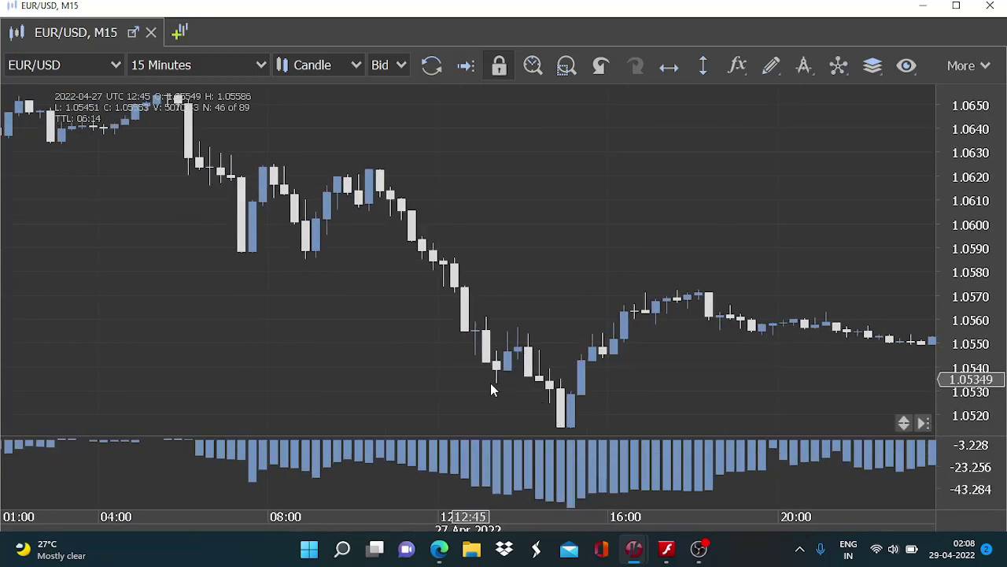
drag(652, 404, 103, 383)
drag(871, 354, 418, 341)
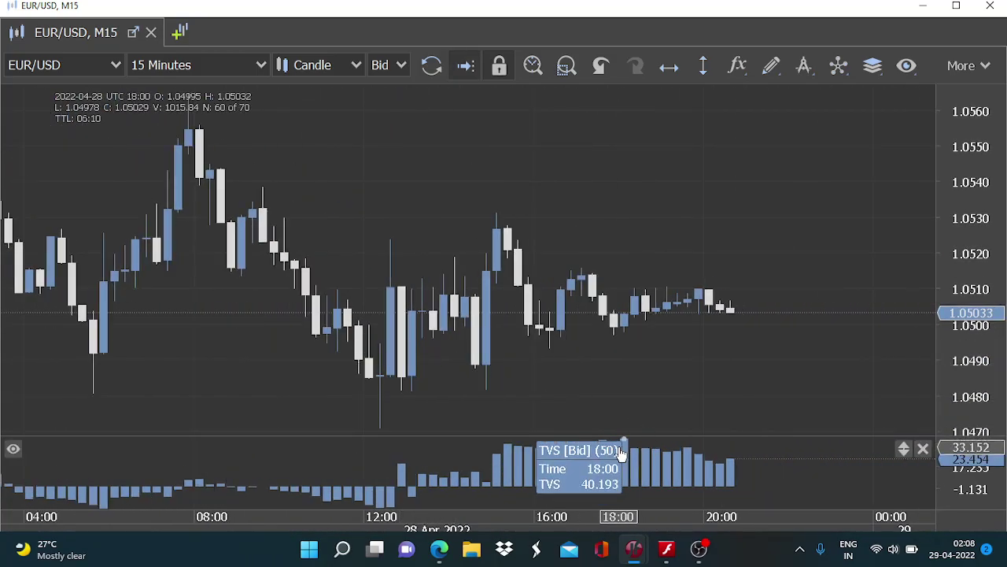
- Scroll the chart back through 26, 25 and 22 April to the 21 April bars
drag(322, 354, 515, 353)
drag(18, 335, 546, 337)
drag(208, 337, 560, 331)
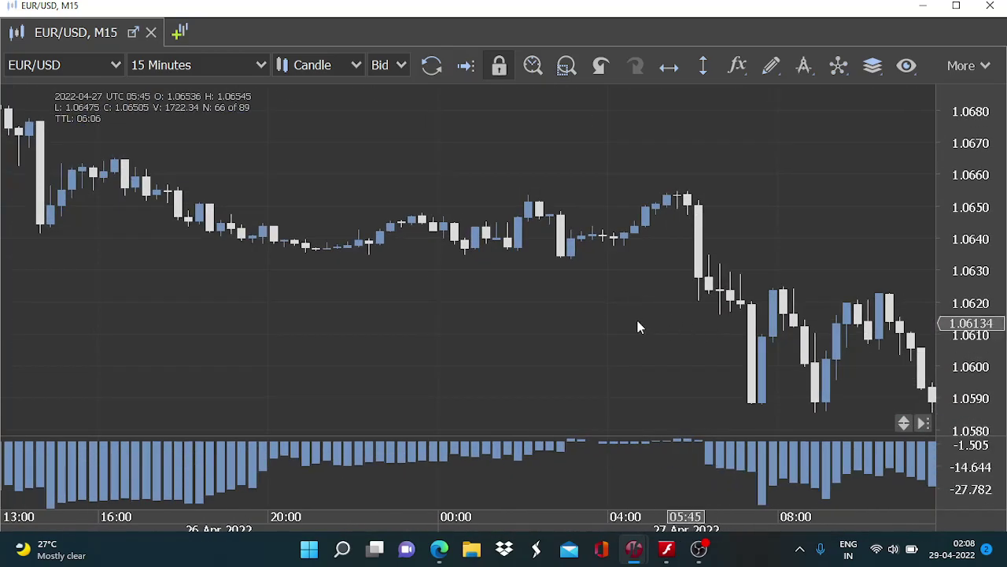
drag(439, 338, 679, 338)
drag(265, 338, 465, 338)
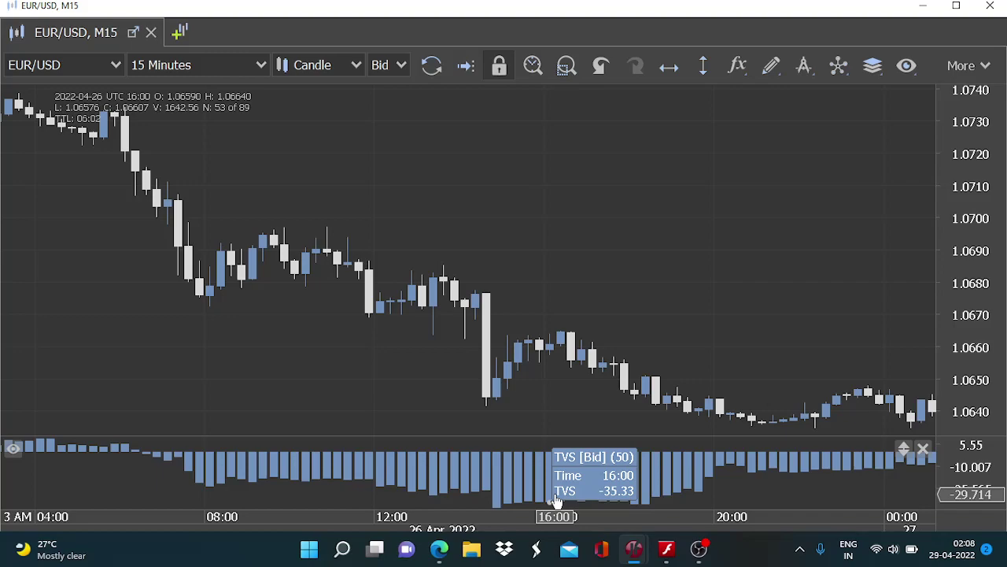
drag(221, 378, 677, 371)
drag(367, 317, 443, 316)
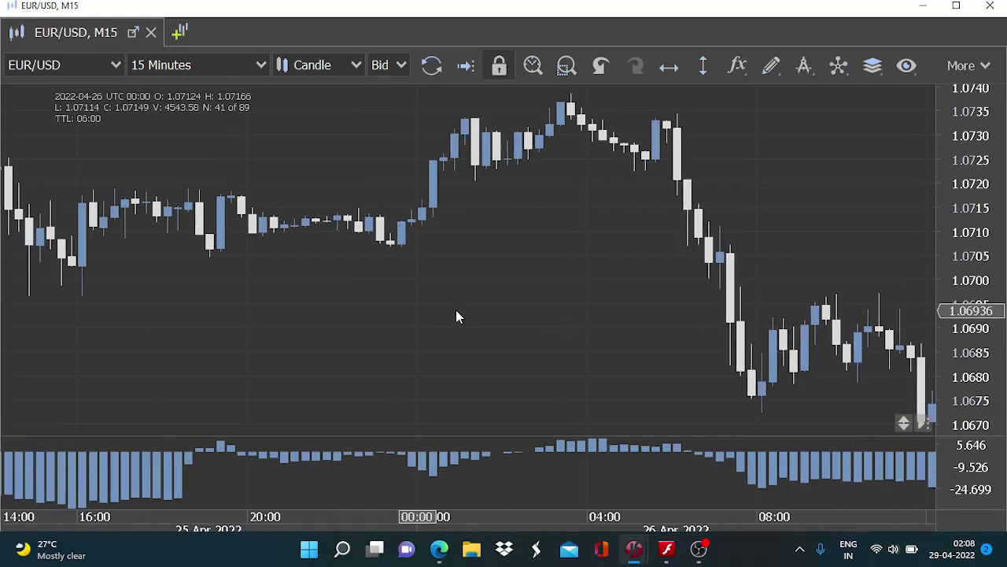
drag(75, 326, 659, 331)
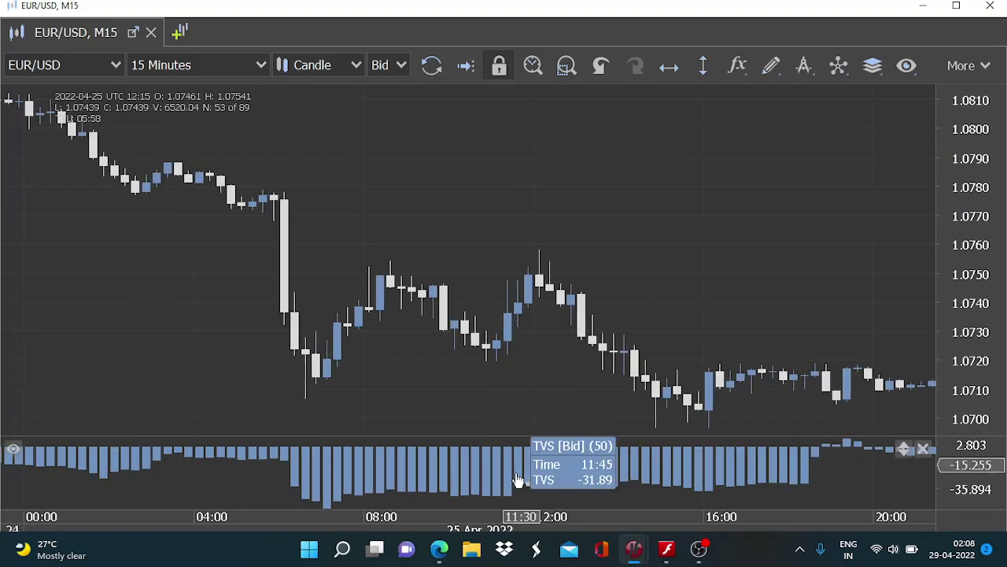
drag(425, 434, 720, 429)
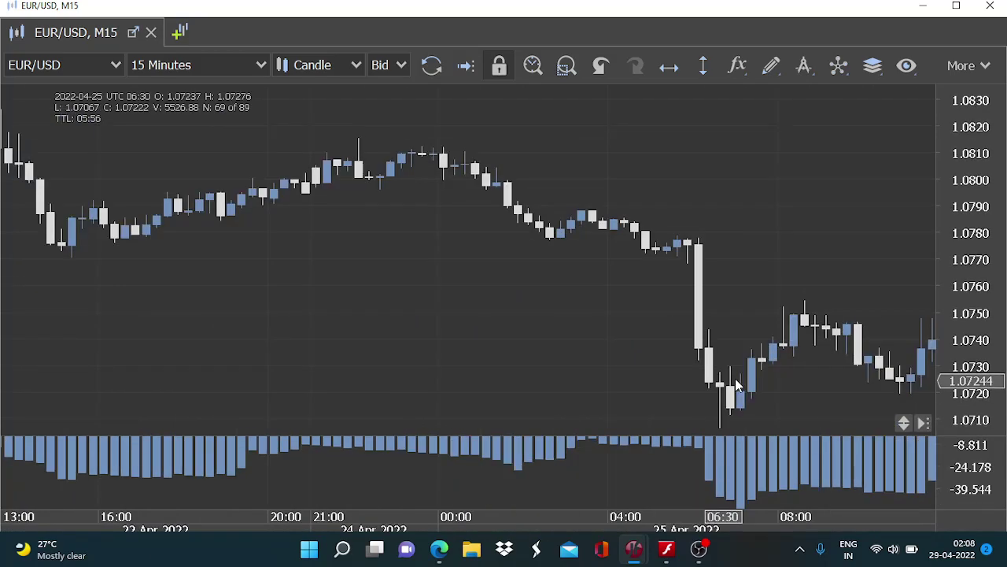
drag(652, 428, 836, 295)
drag(326, 268, 769, 265)
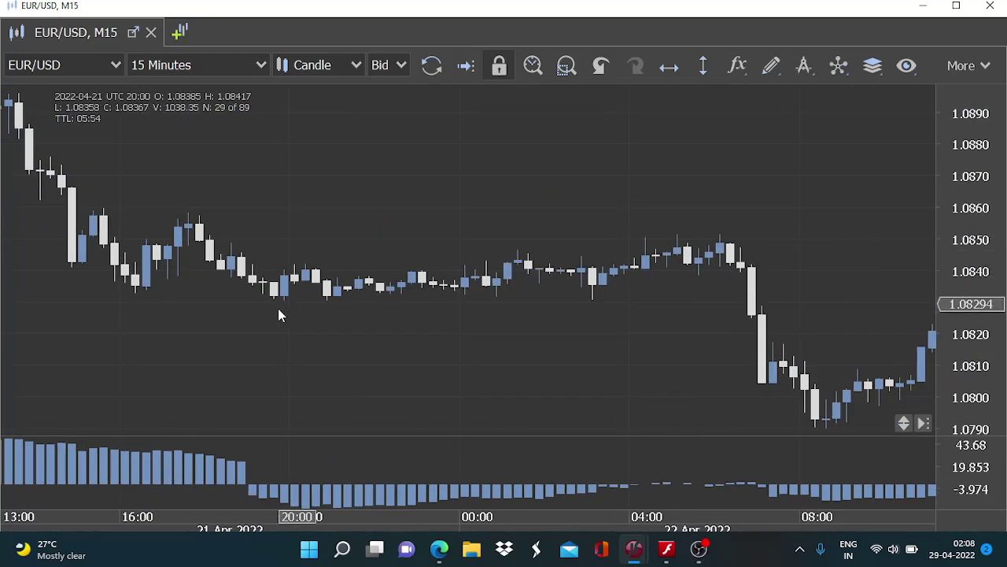
drag(291, 310, 745, 333)
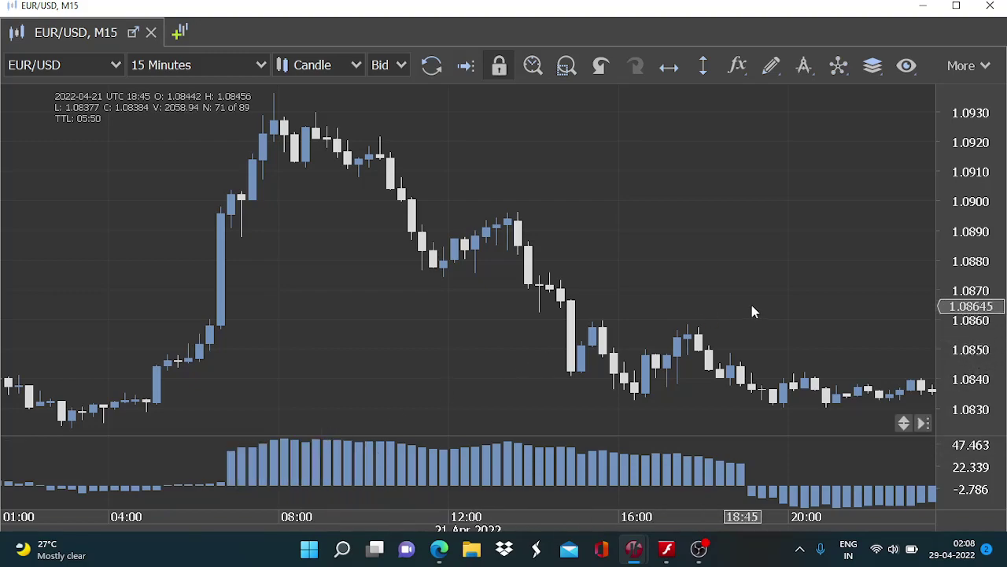
- Move the chart forward from 21 April through 22 and 25 April into 26 April
drag(748, 305, 239, 268)
drag(558, 262, 192, 268)
drag(832, 268, 411, 264)
drag(746, 259, 373, 256)
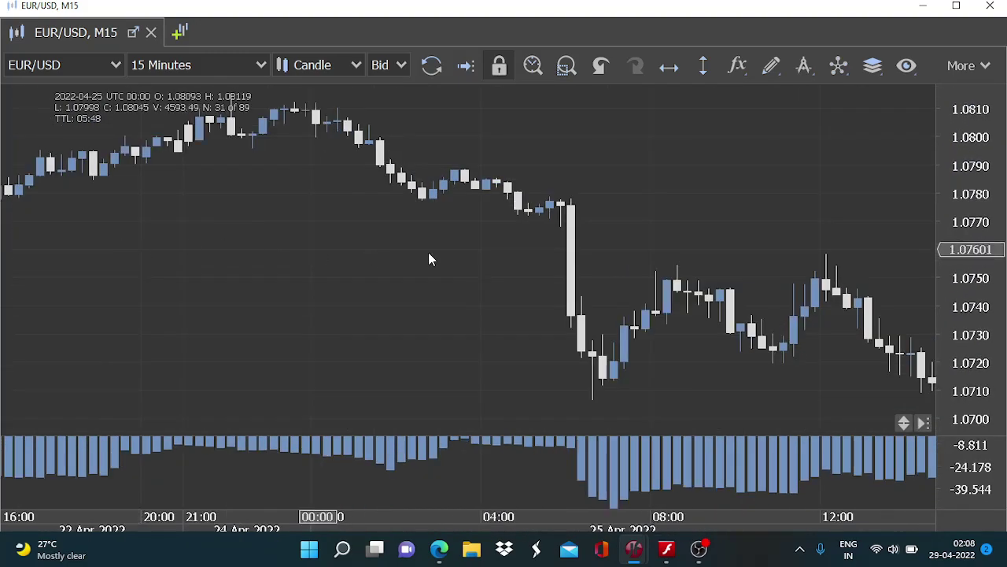
drag(697, 259, 391, 259)
drag(778, 261, 418, 260)
drag(733, 279, 447, 283)
drag(659, 268, 362, 267)
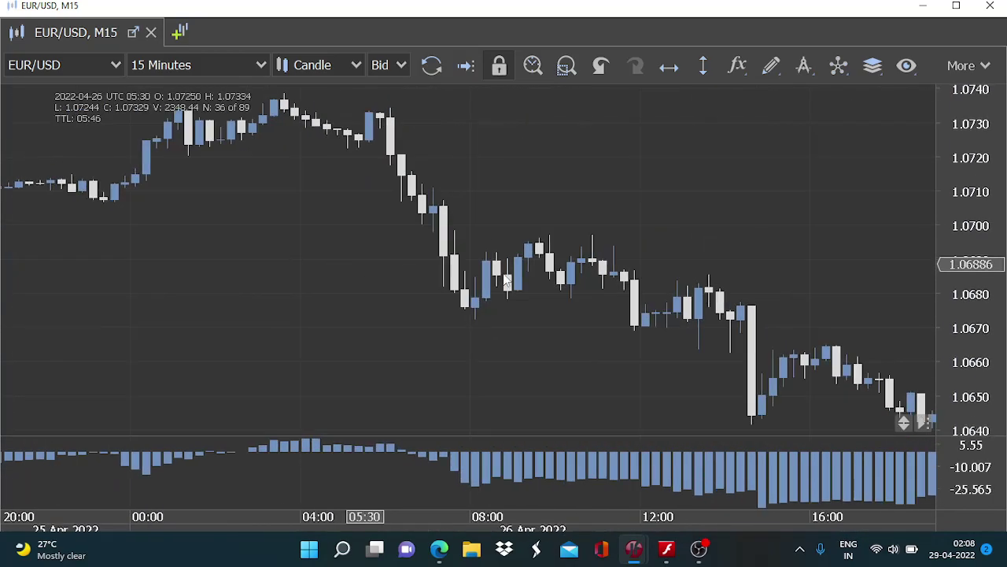
- Continue forward through 27 April to the latest 28 April bars near 1.0503
drag(781, 270, 447, 270)
drag(921, 270, 292, 280)
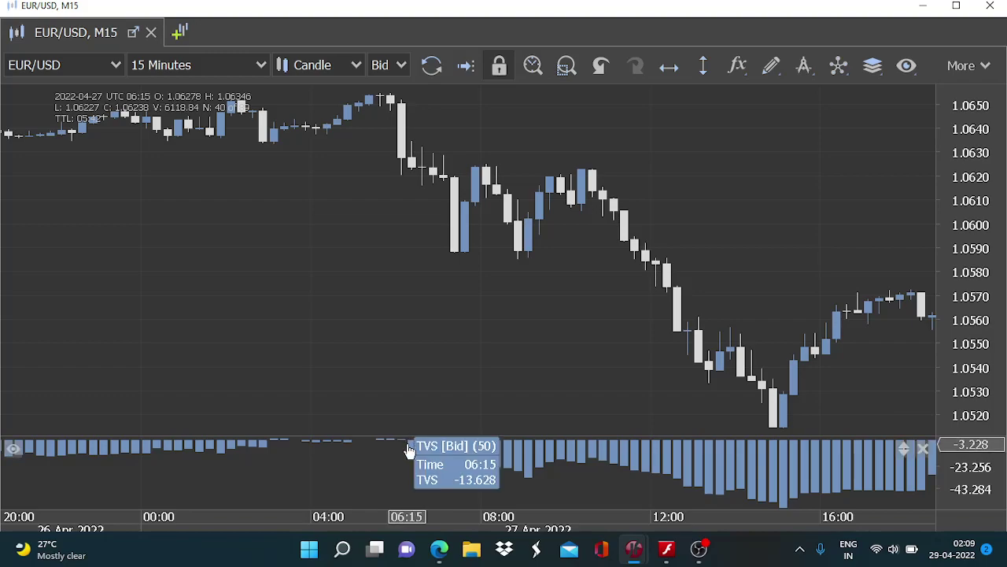
drag(636, 341, 326, 333)
drag(877, 329, 595, 385)
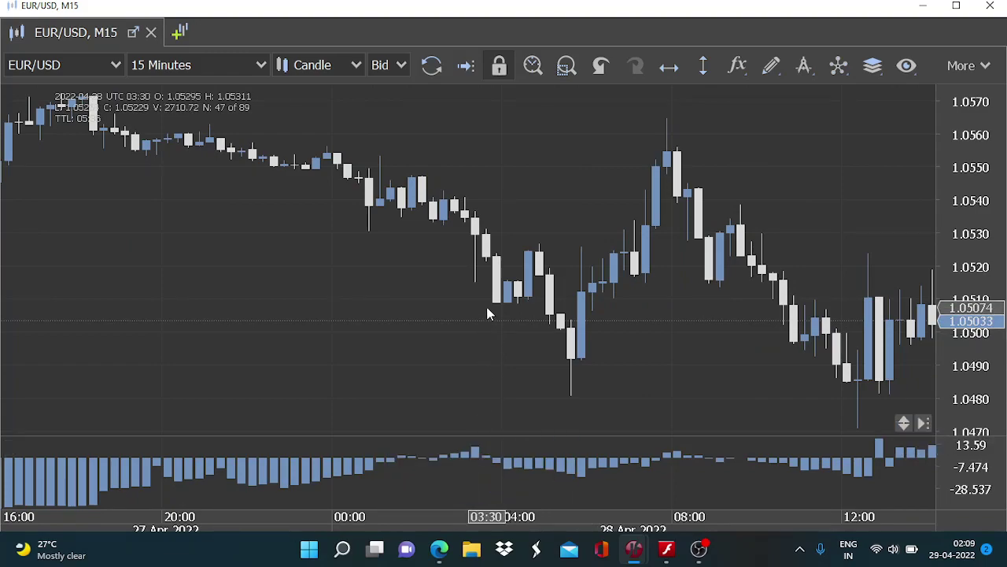
drag(627, 349, 409, 298)
drag(665, 315, 453, 313)
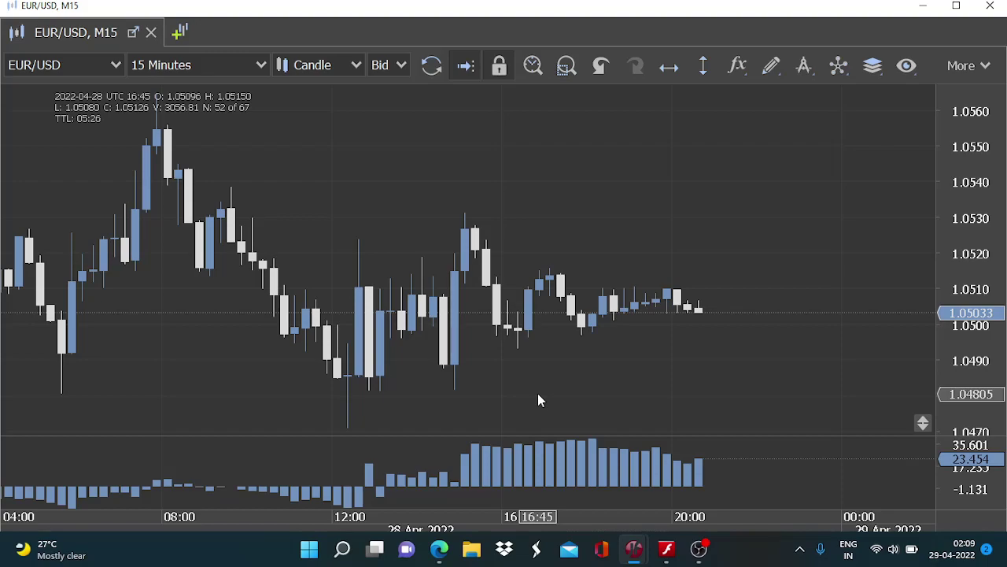
- Scroll the EUR/USD chart back from 28 April toward 25 April, then forward into 26 April
mouse_move(341, 515)
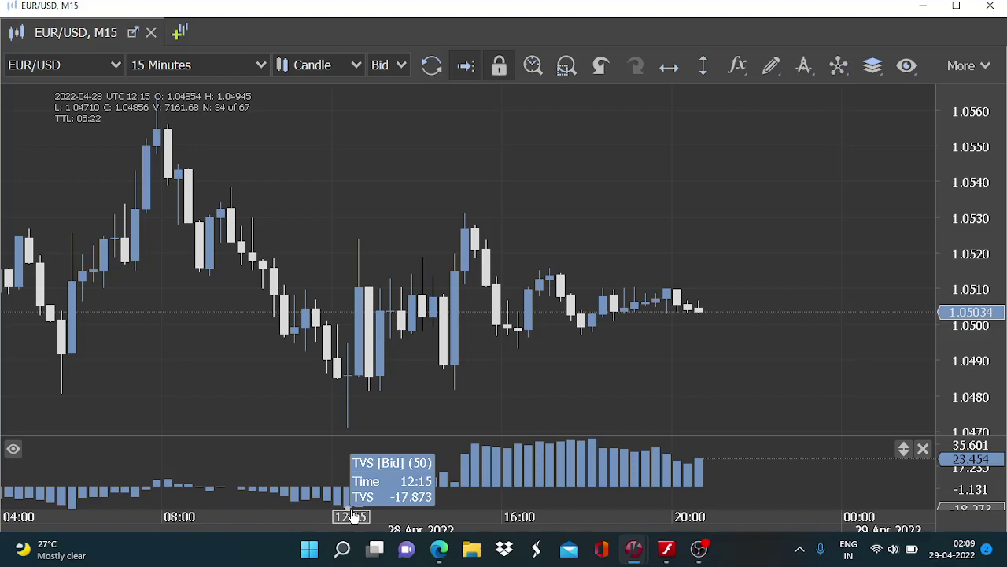
drag(135, 366, 686, 354)
drag(286, 353, 549, 364)
drag(185, 330, 374, 321)
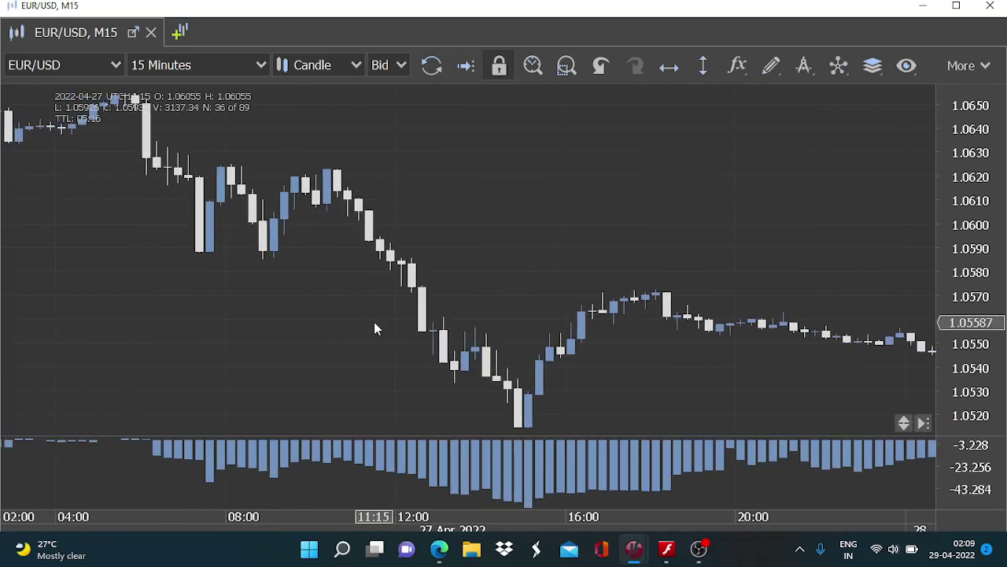
drag(126, 315, 583, 346)
drag(139, 296, 552, 310)
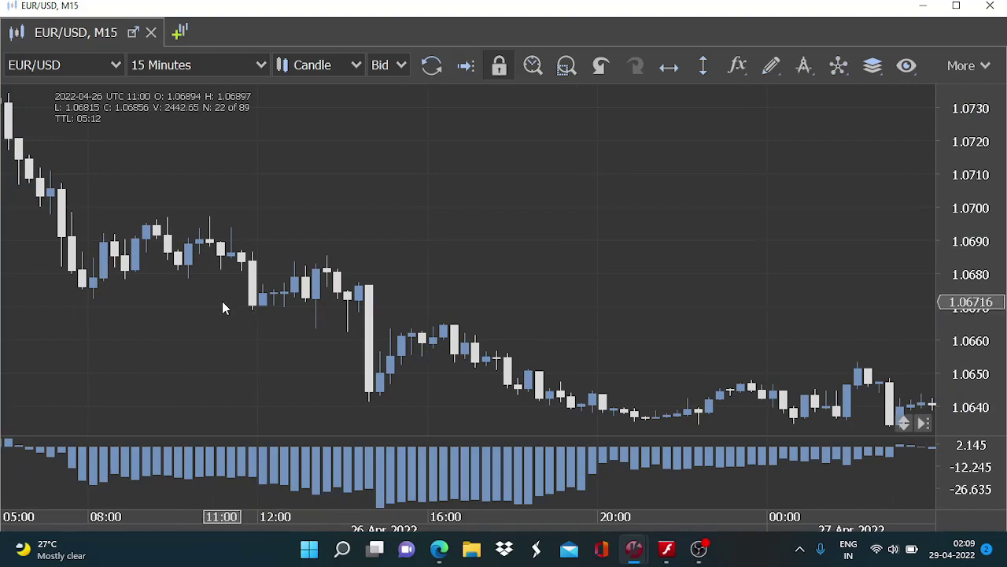
drag(222, 303, 616, 297)
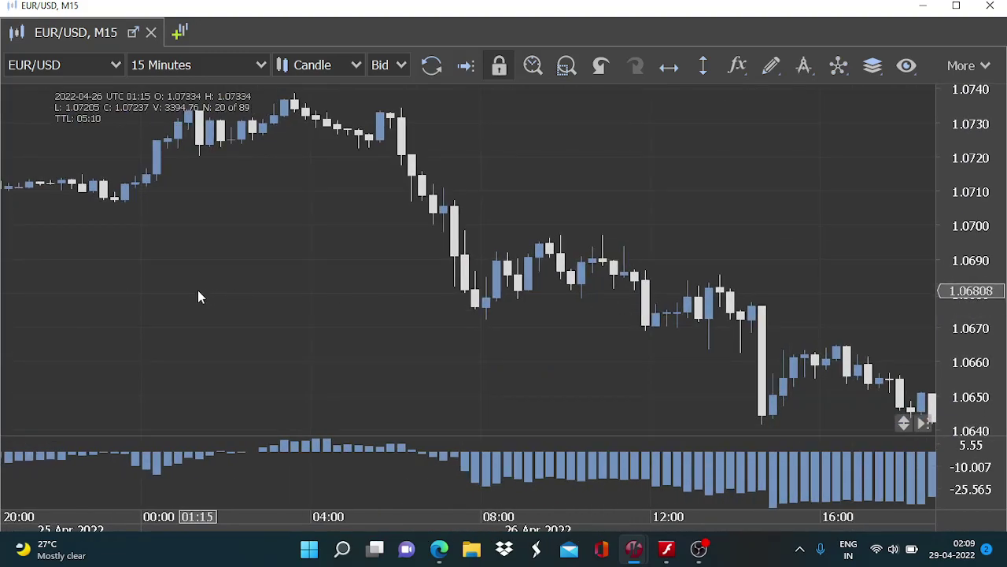
drag(533, 320, 165, 322)
drag(645, 343, 512, 349)
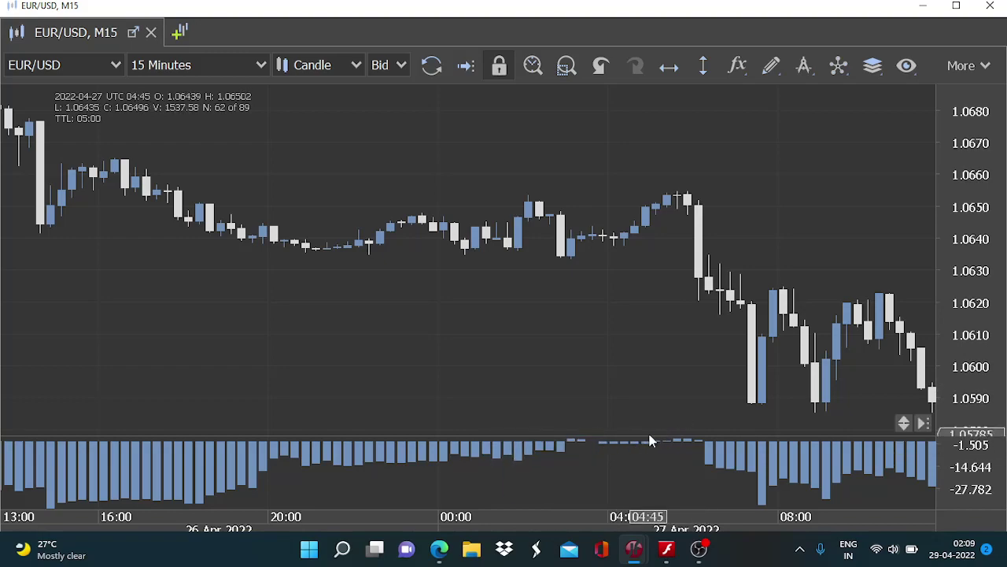
- Center the 25 April morning drop and read the TVS value of -53.63 at 07:00
drag(207, 310, 338, 307)
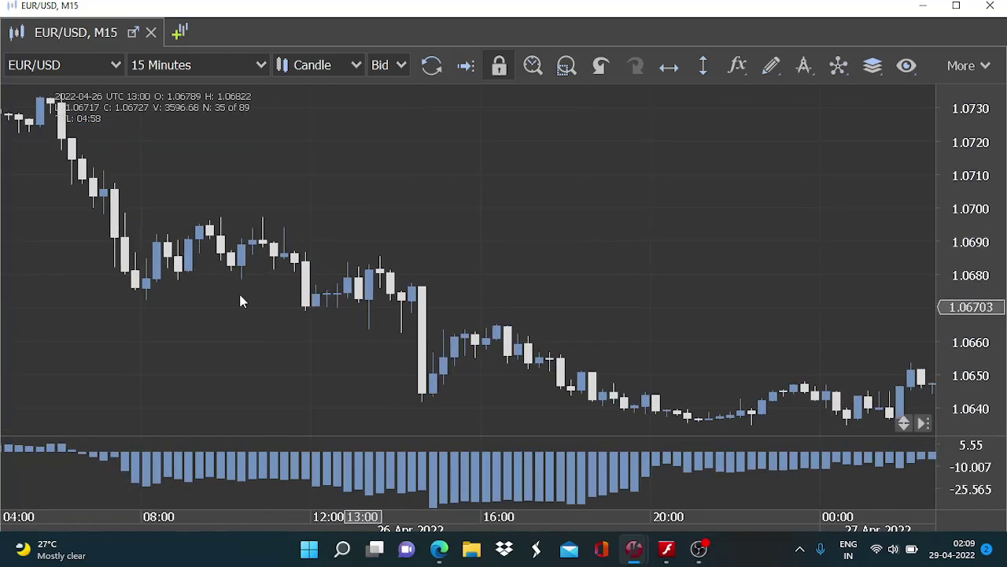
drag(264, 294, 400, 298)
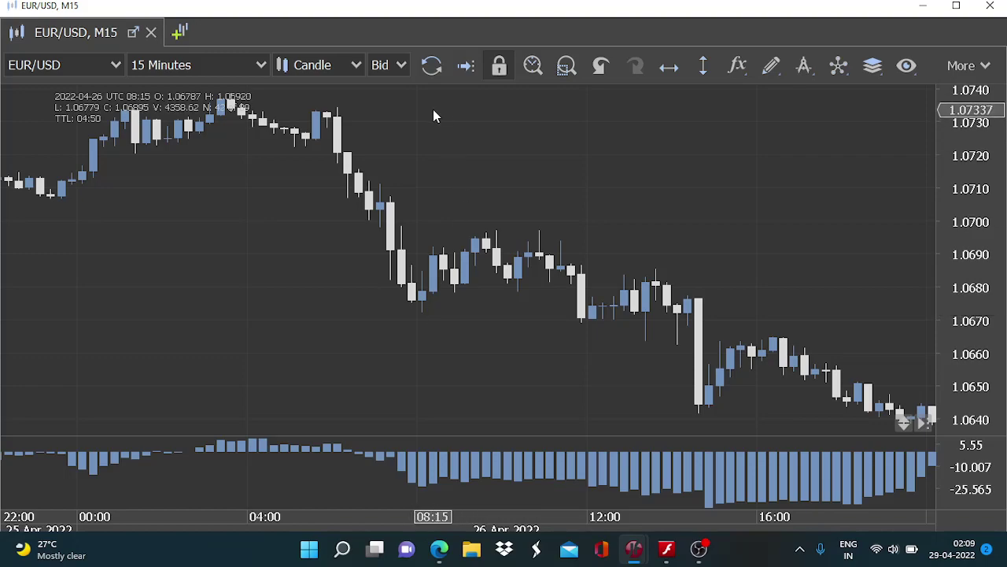
drag(250, 321, 526, 353)
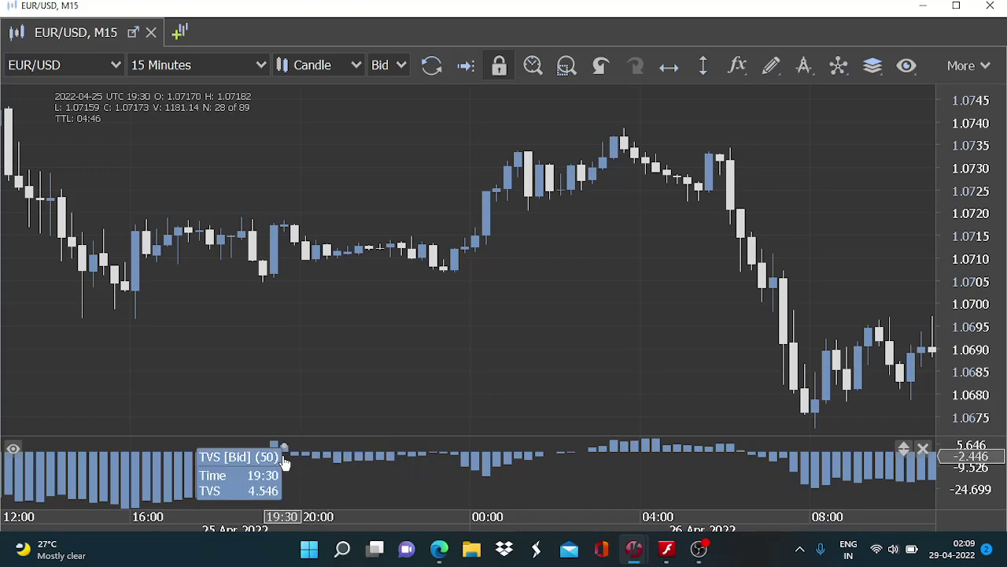
drag(144, 363, 623, 368)
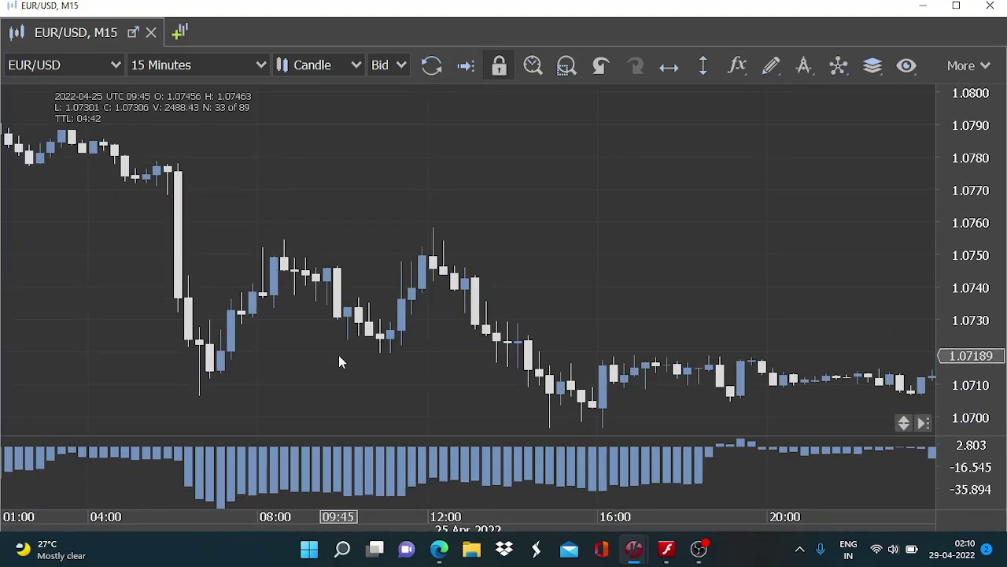
drag(288, 360, 690, 371)
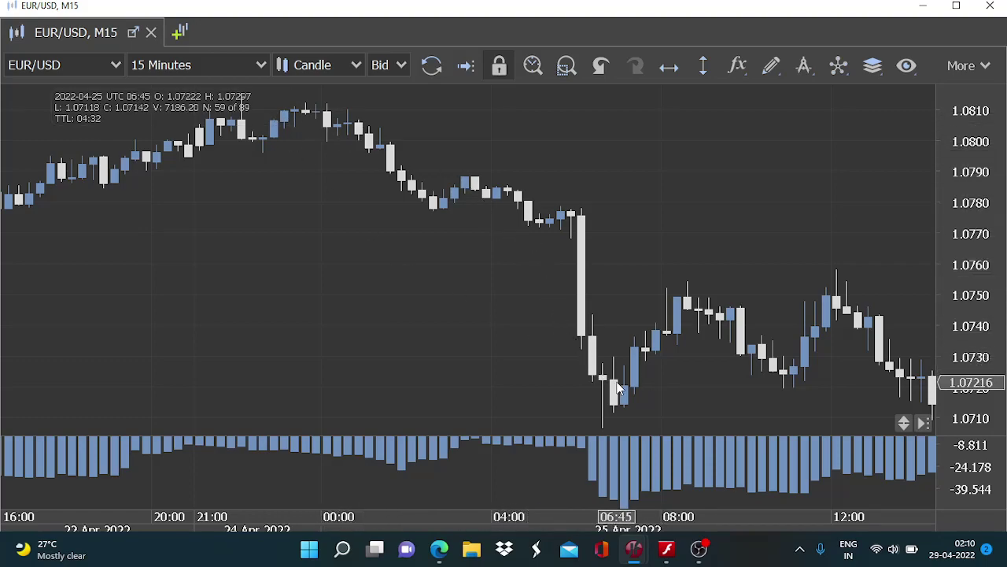
drag(686, 400, 565, 406)
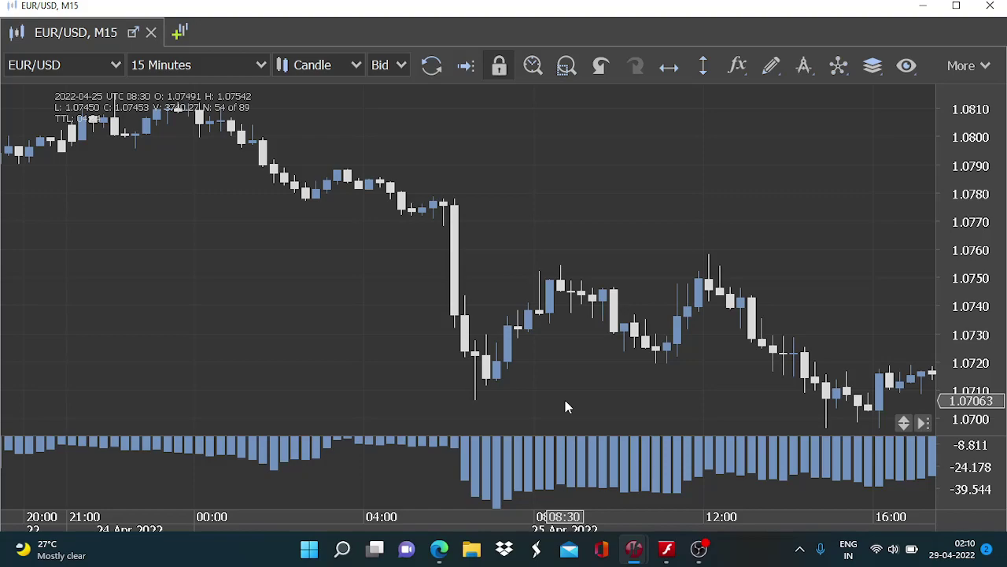
drag(602, 386, 349, 400)
mouse_move(233, 502)
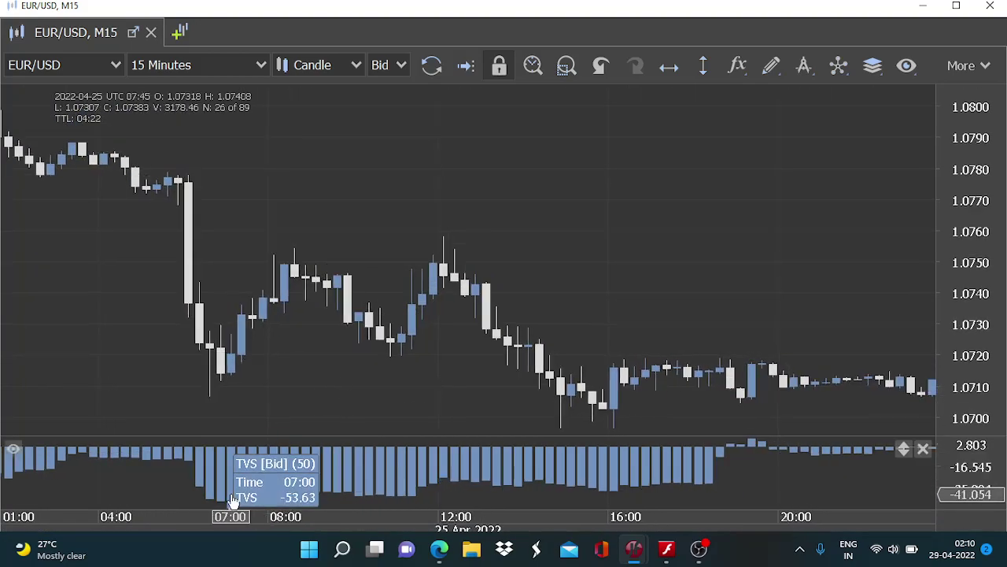